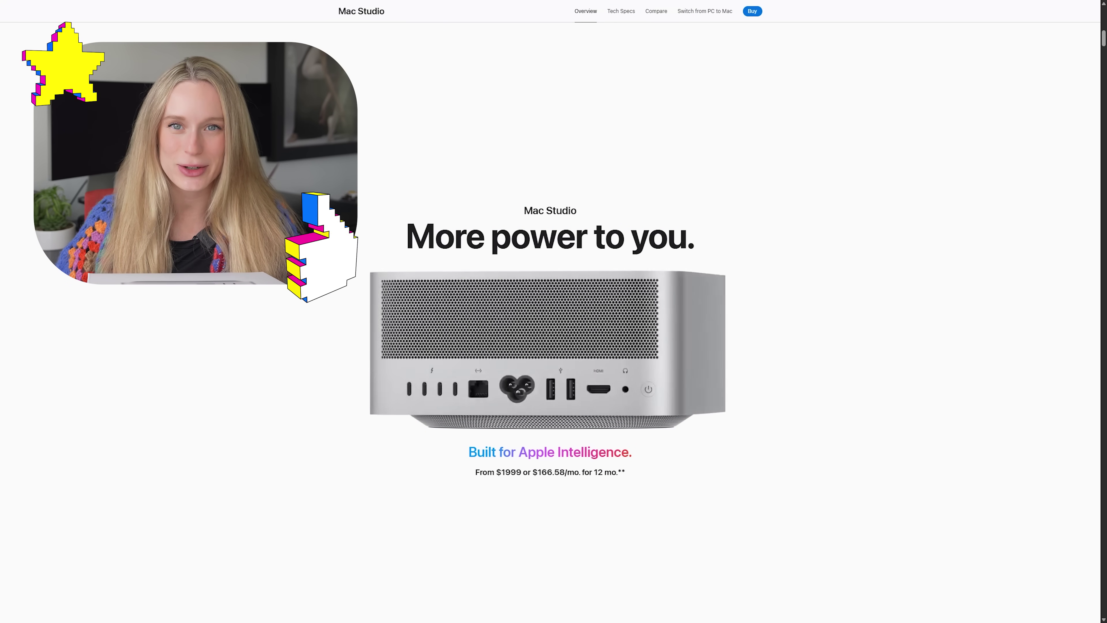
Scroll the Mac Studio page past the hero image to the 'Supercharged by' chip section
scroll(554, 311, down, 10)
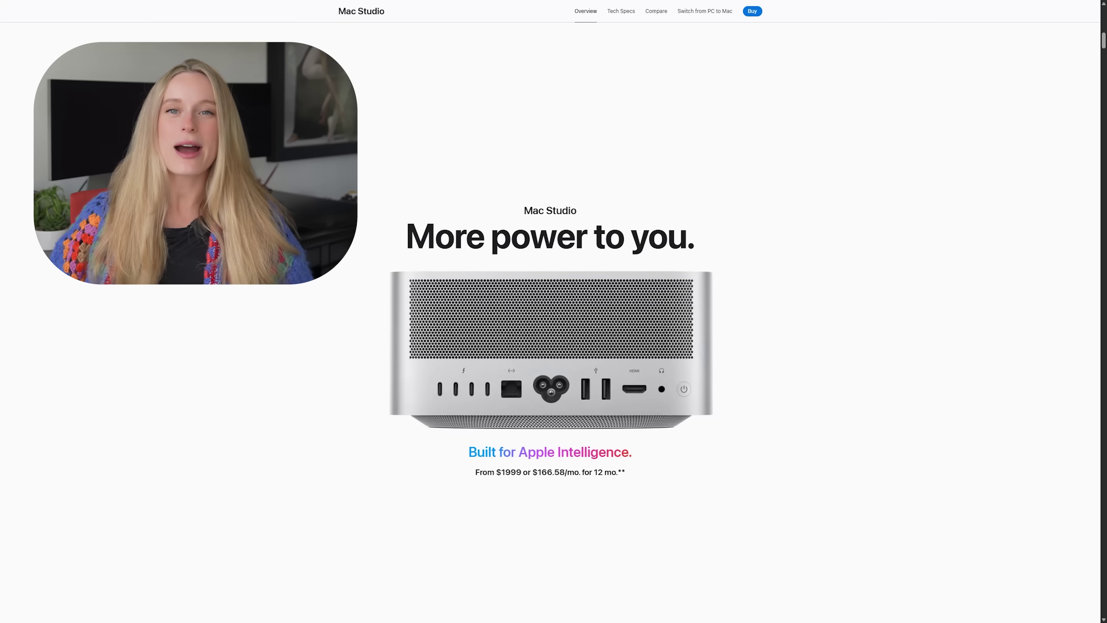
scroll(554, 311, down, 5)
scroll(554, 312, down, 5)
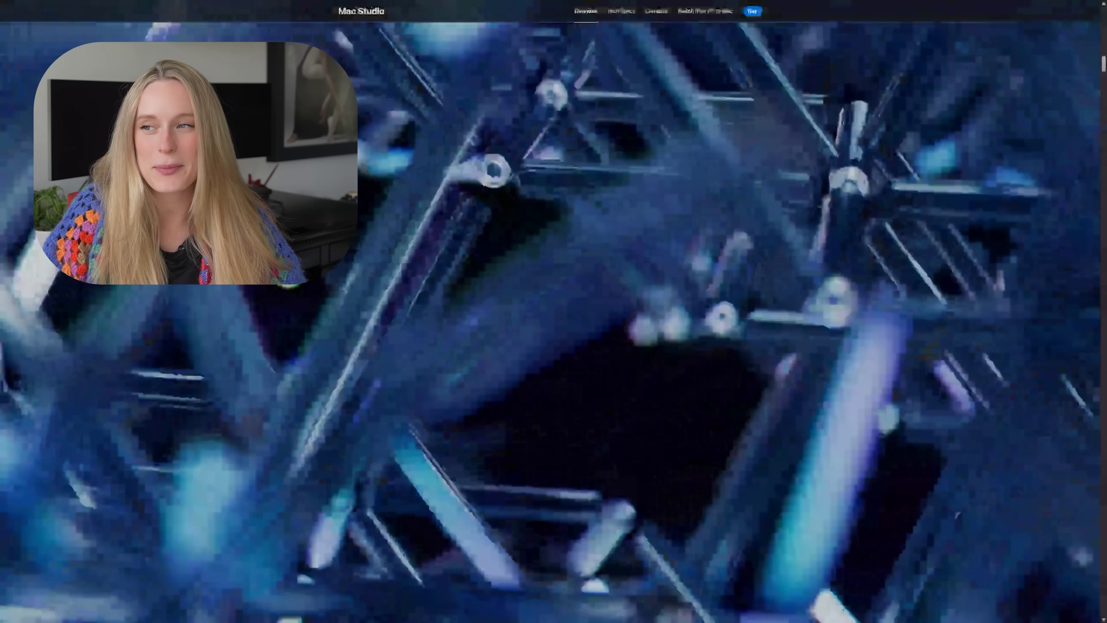
scroll(553, 311, down, 5)
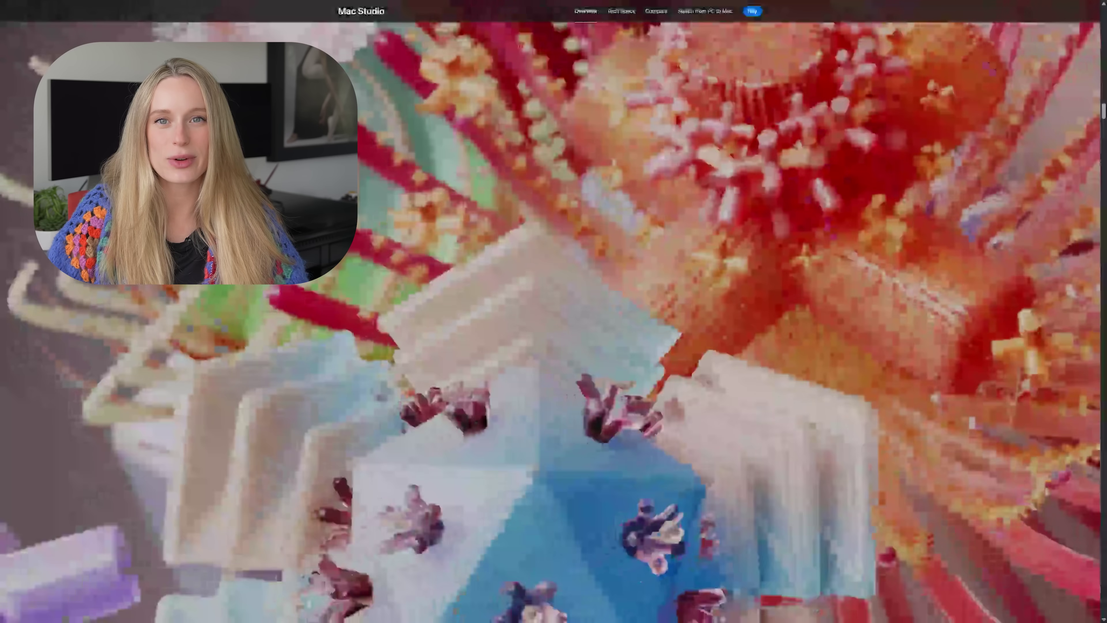
scroll(554, 311, down, 5)
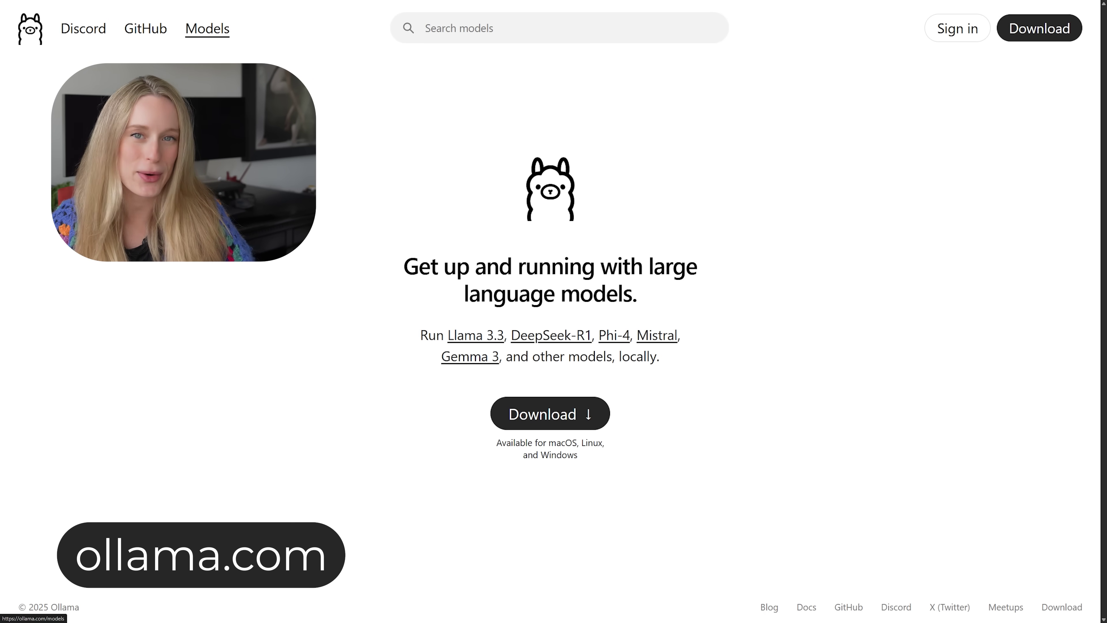
Open the Llama 3.3 page from the model catalogue and skim its benchmarks and readme
click(208, 28)
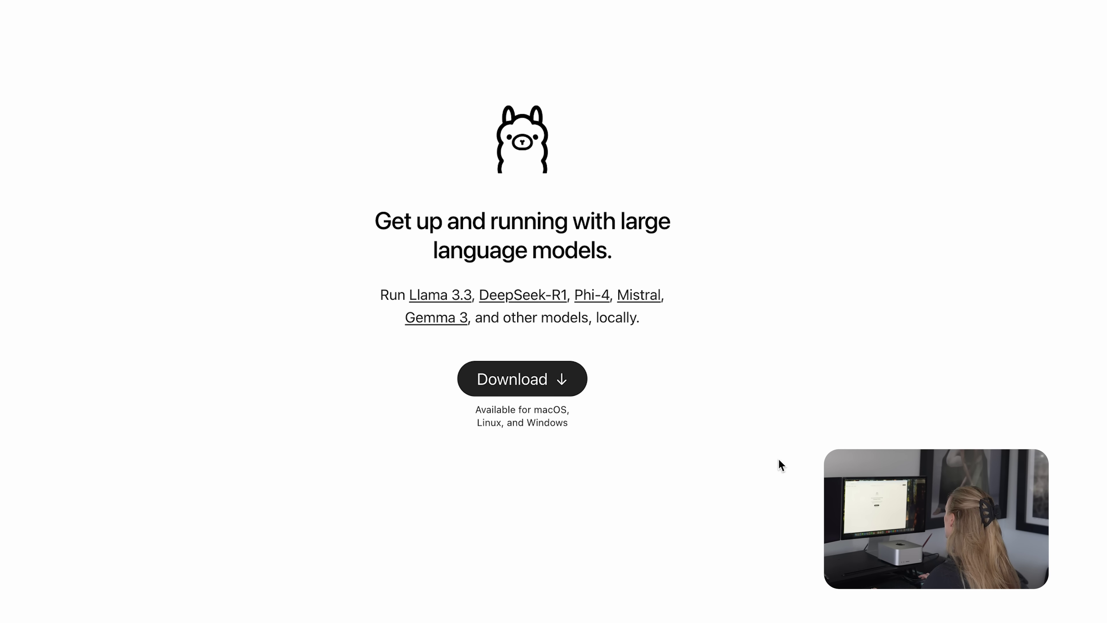
click(446, 294)
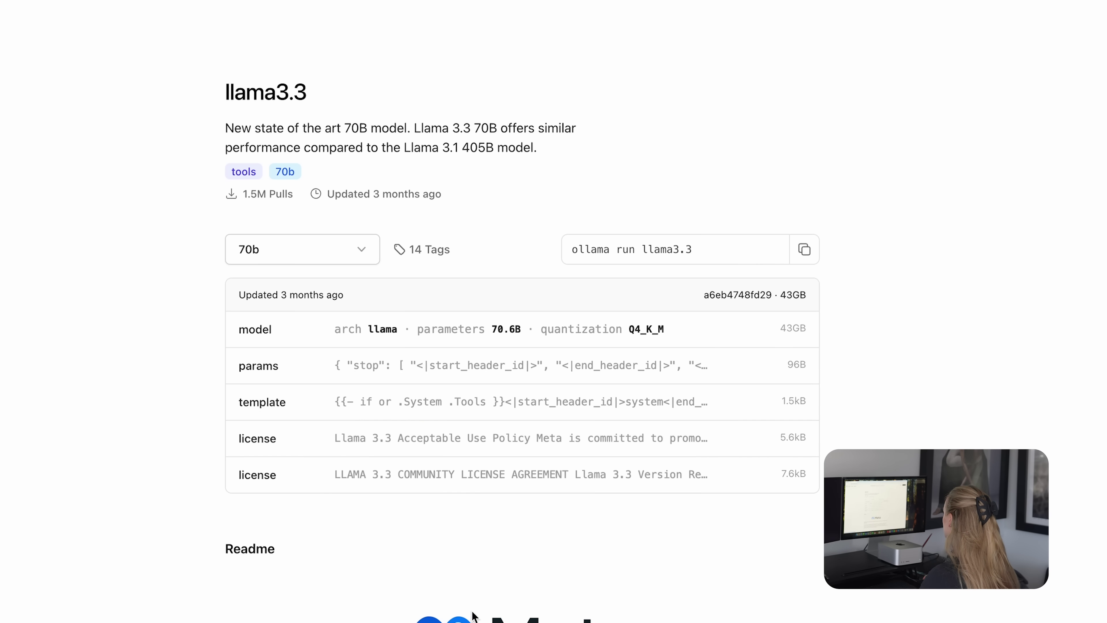
scroll(477, 605, down, 5)
scroll(476, 605, down, 10)
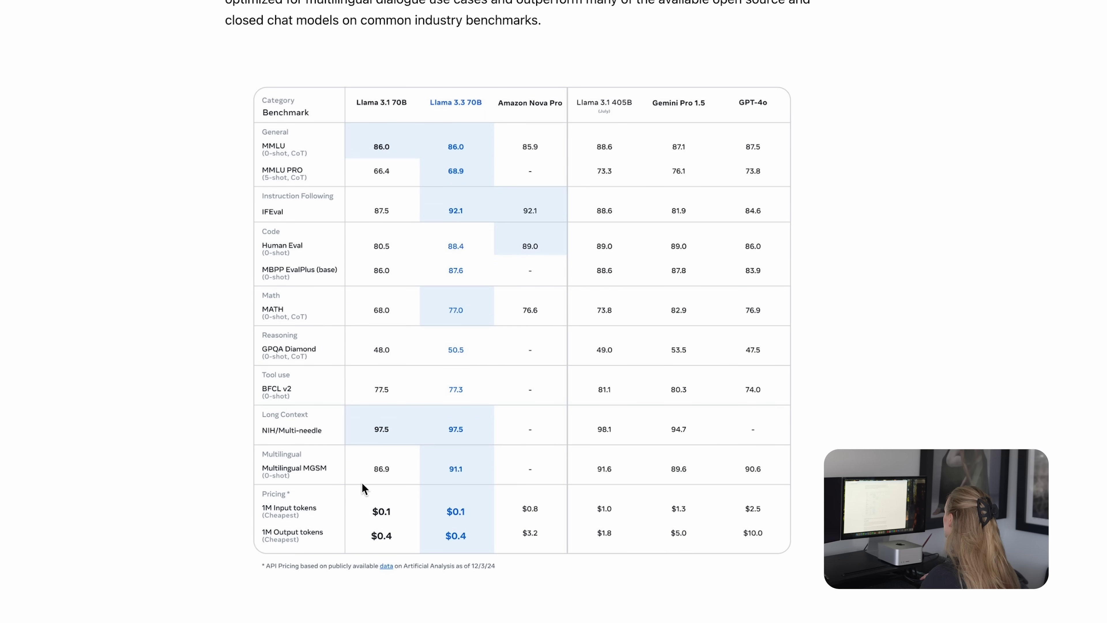
scroll(536, 534, down, 11)
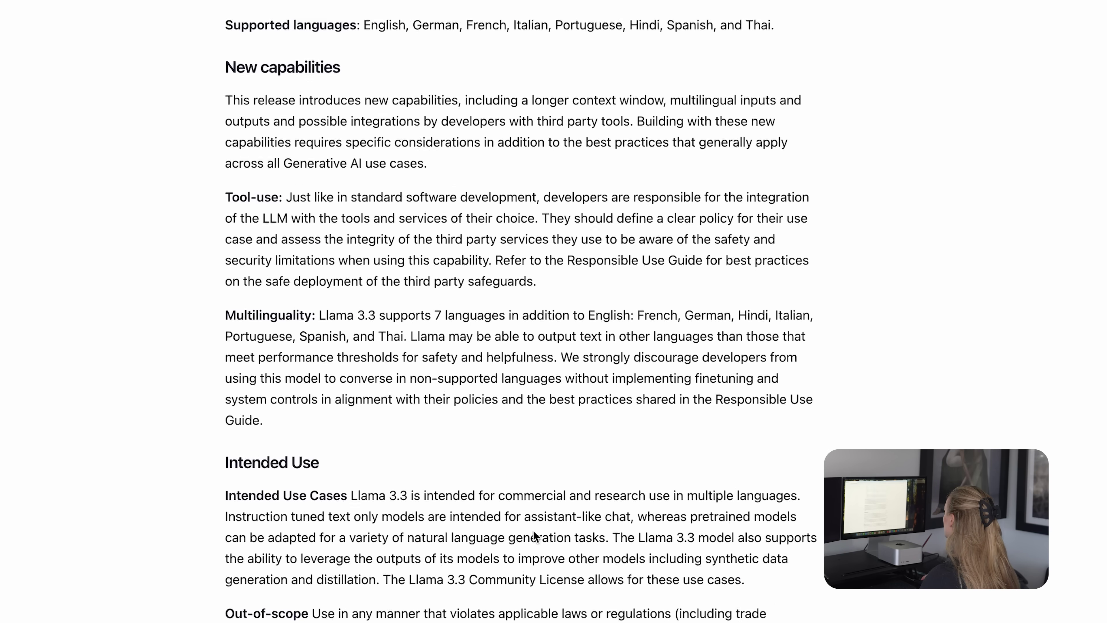
scroll(534, 534, up, 20)
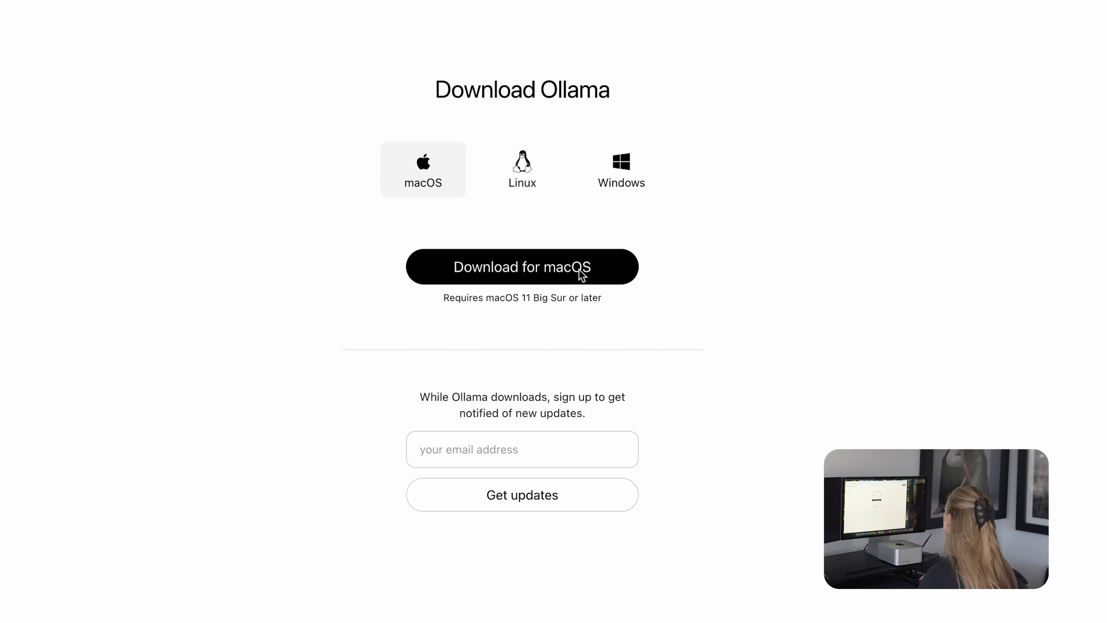
Download Ollama-darwin.zip for macOS and open it to unpack the Ollama app
click(568, 275)
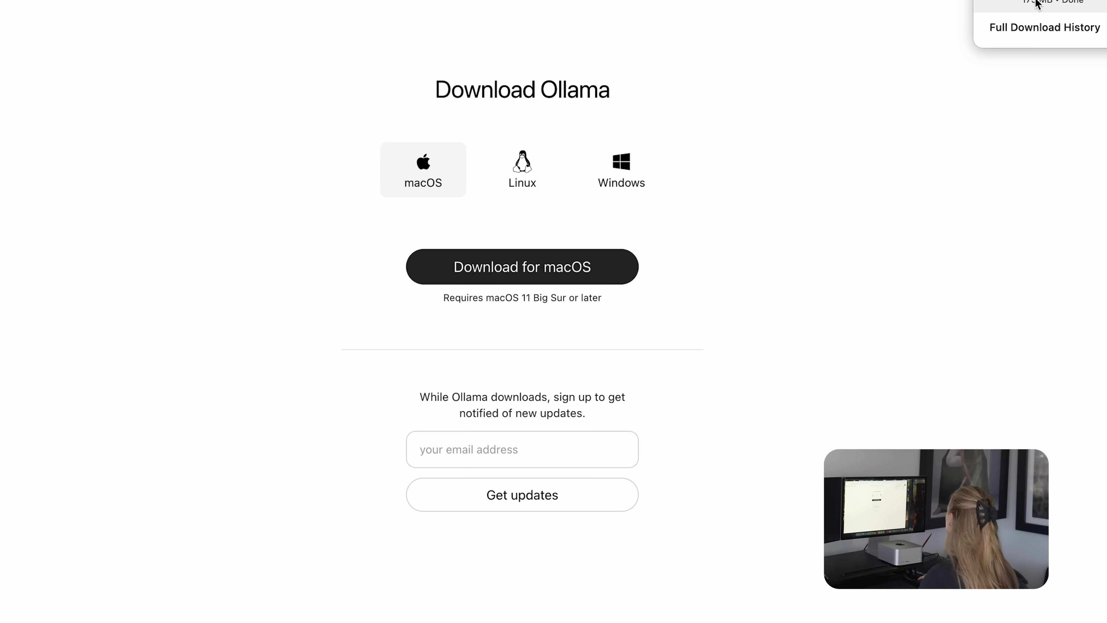
click(1037, 3)
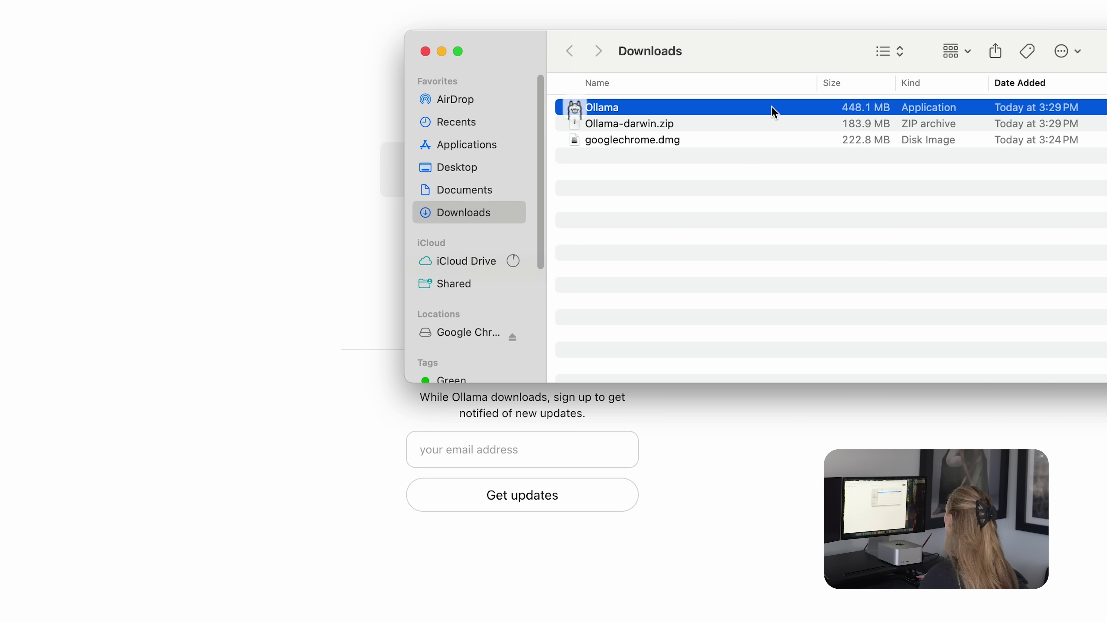
Launch Ollama from Downloads, approve opening it, and move it to Applications
double_click(785, 111)
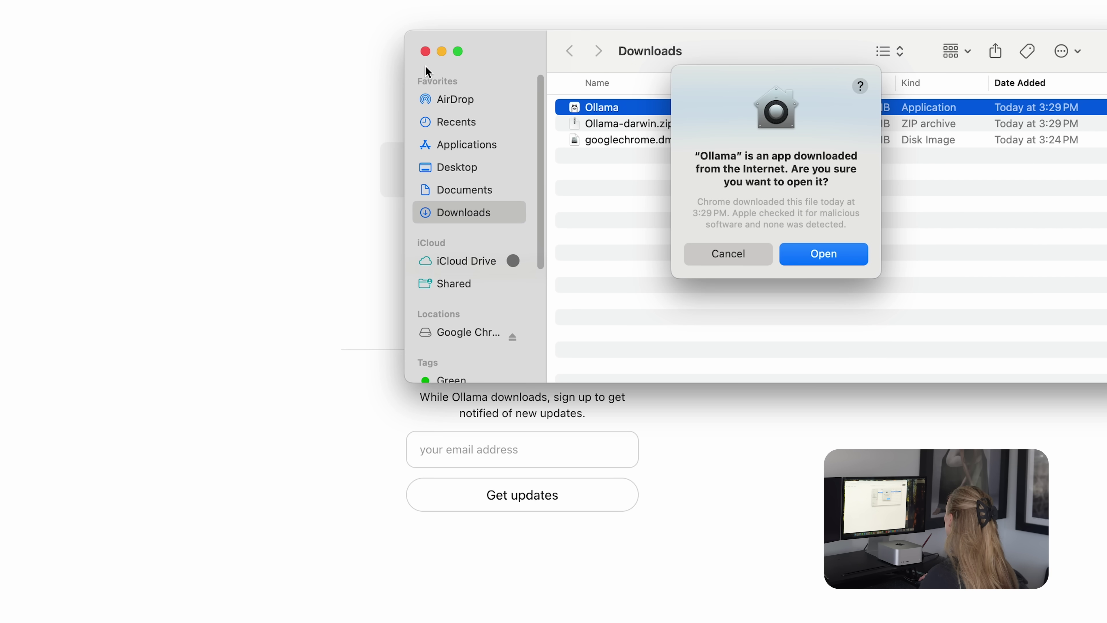
click(834, 254)
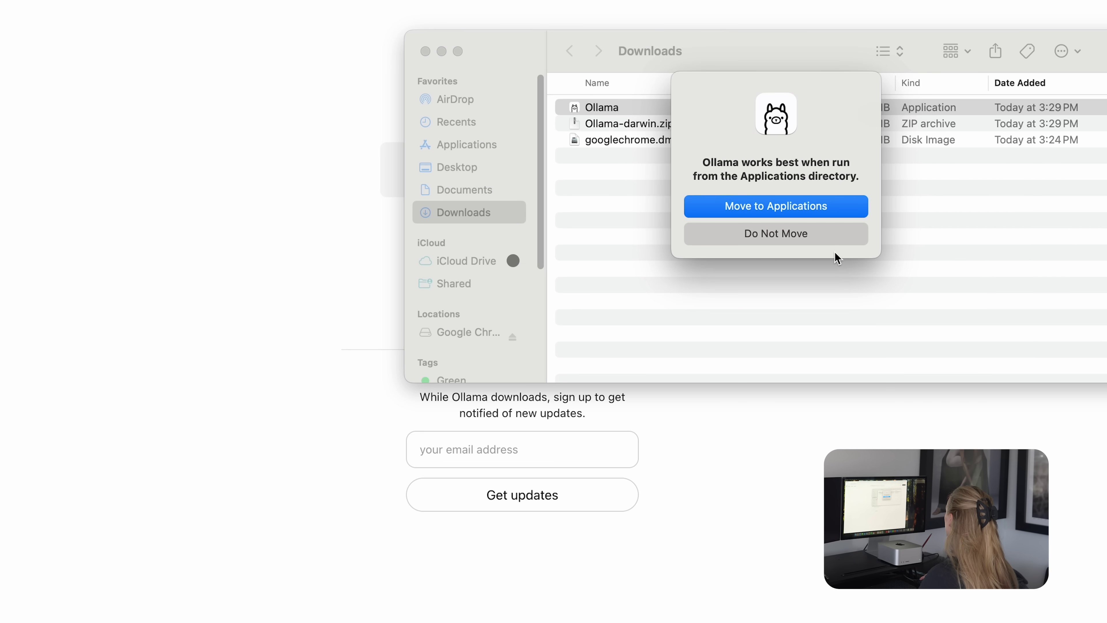
click(792, 212)
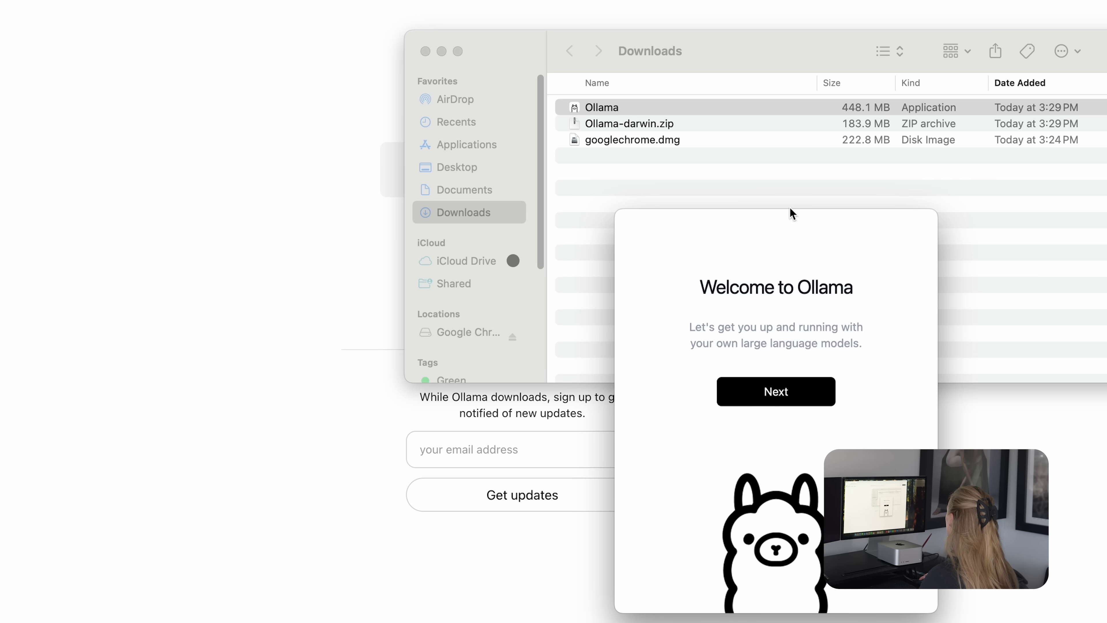
Close the Downloads window and centre the Welcome to Ollama window
click(425, 51)
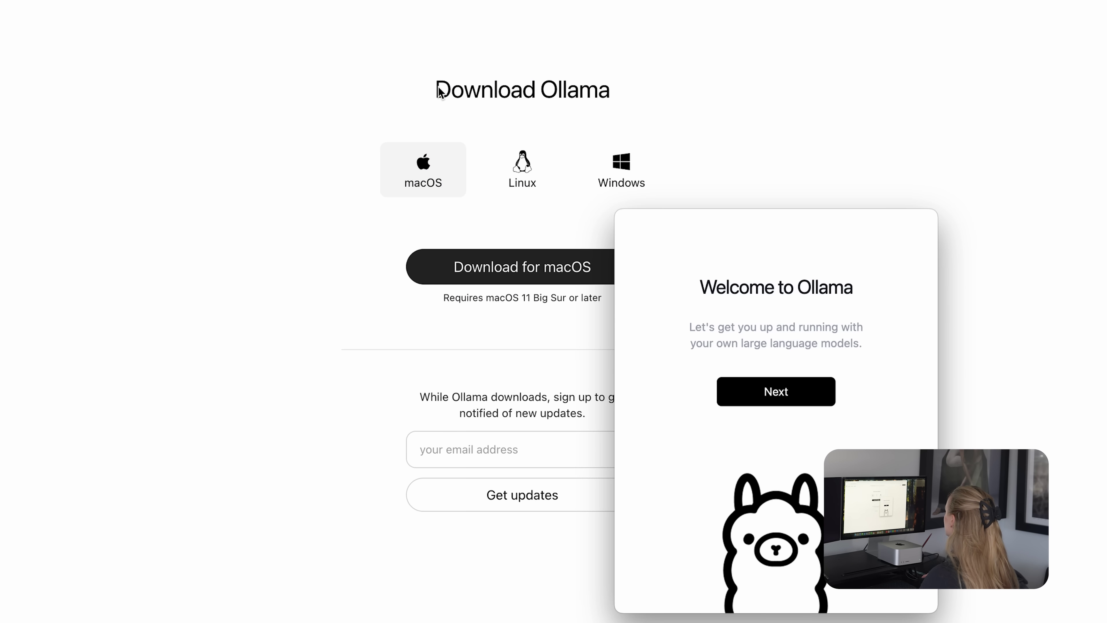
key(super+w)
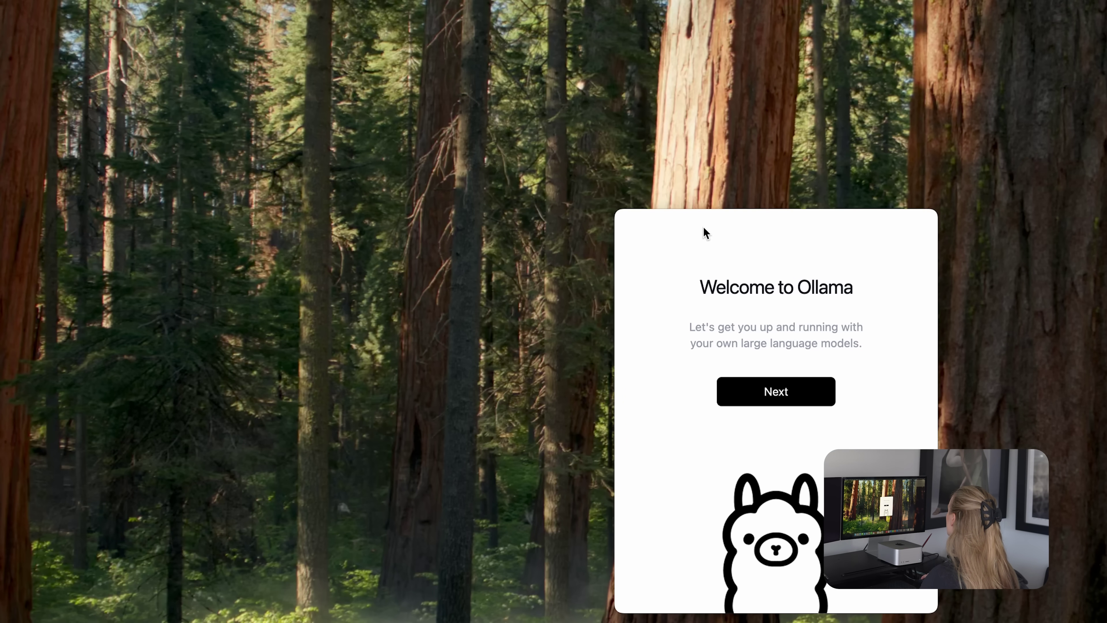
drag(834, 234, 509, 155)
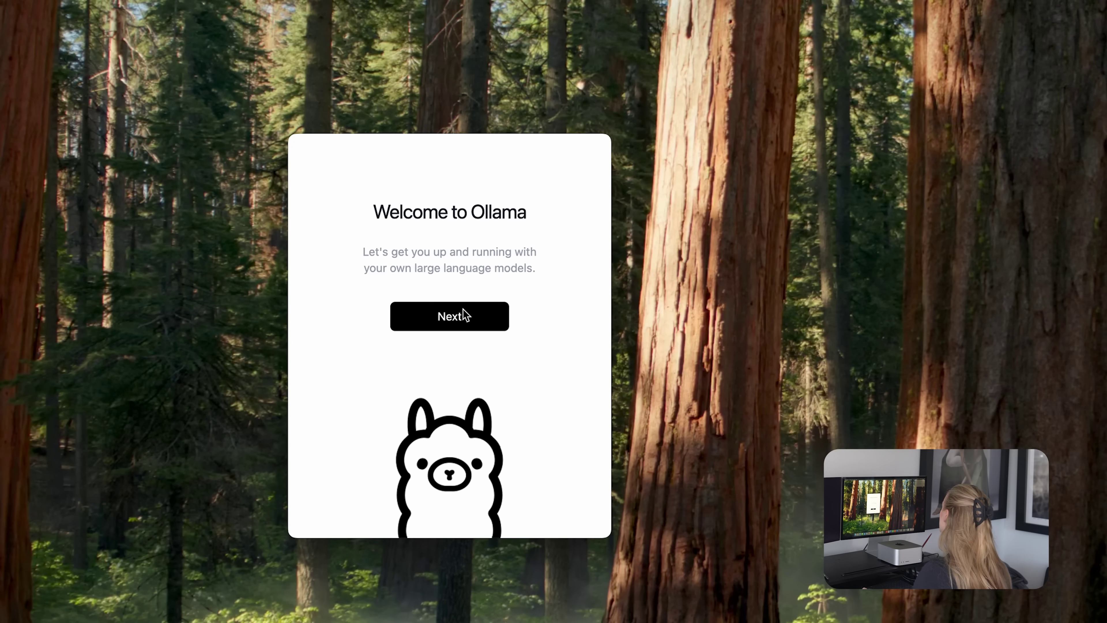
Install the ollama command line tool with the admin password, copy 'ollama run llama3.2', and finish
click(458, 314)
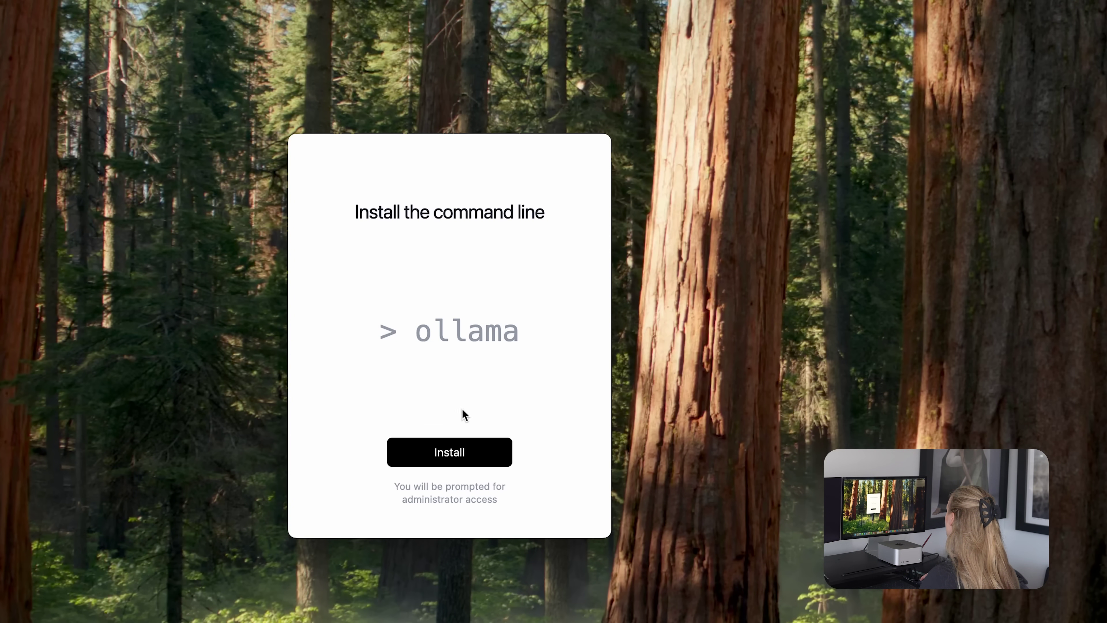
click(449, 452)
key(super+v)
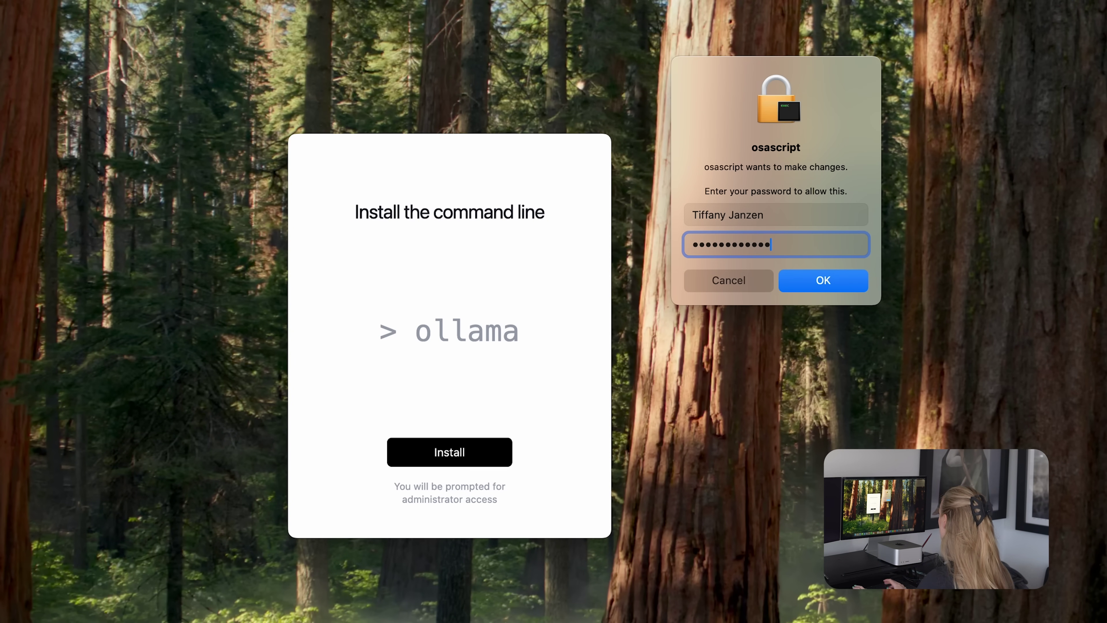
key(Return)
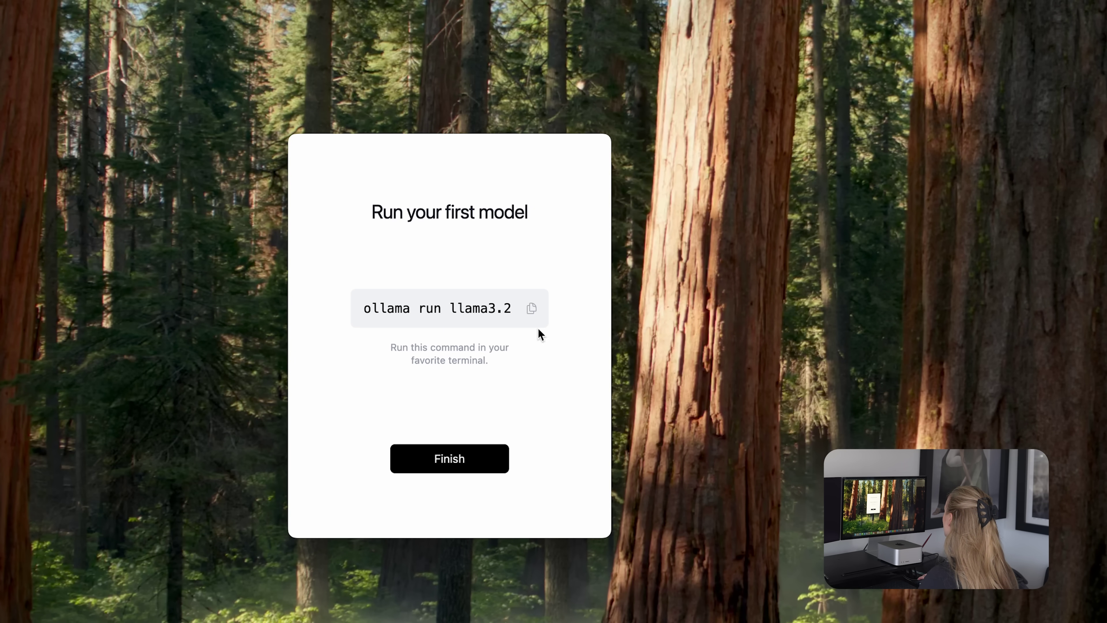
click(531, 308)
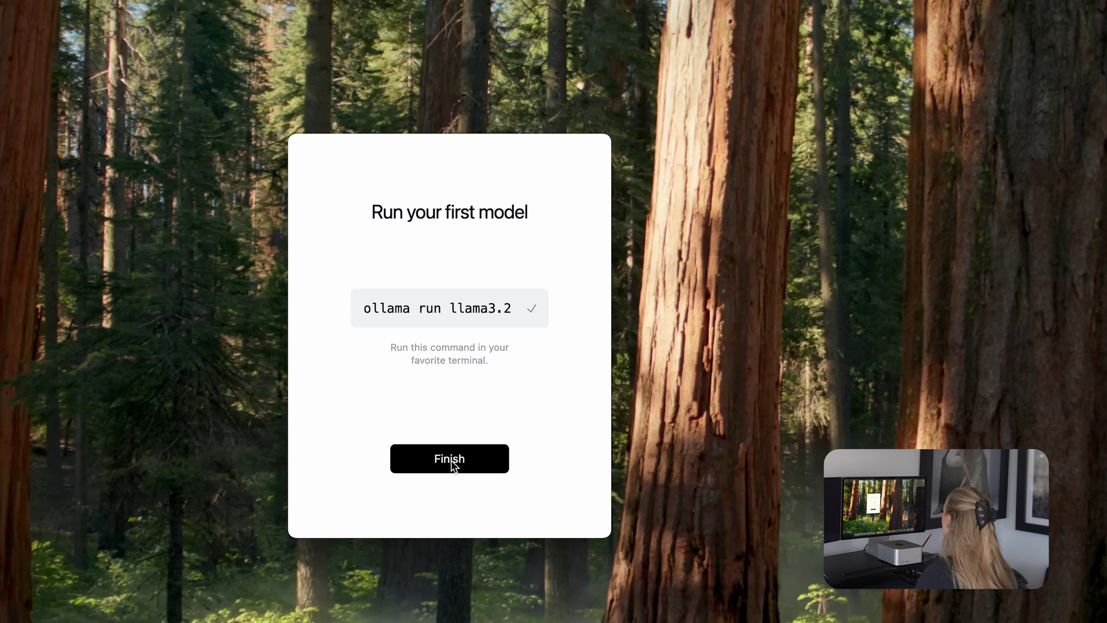
click(451, 470)
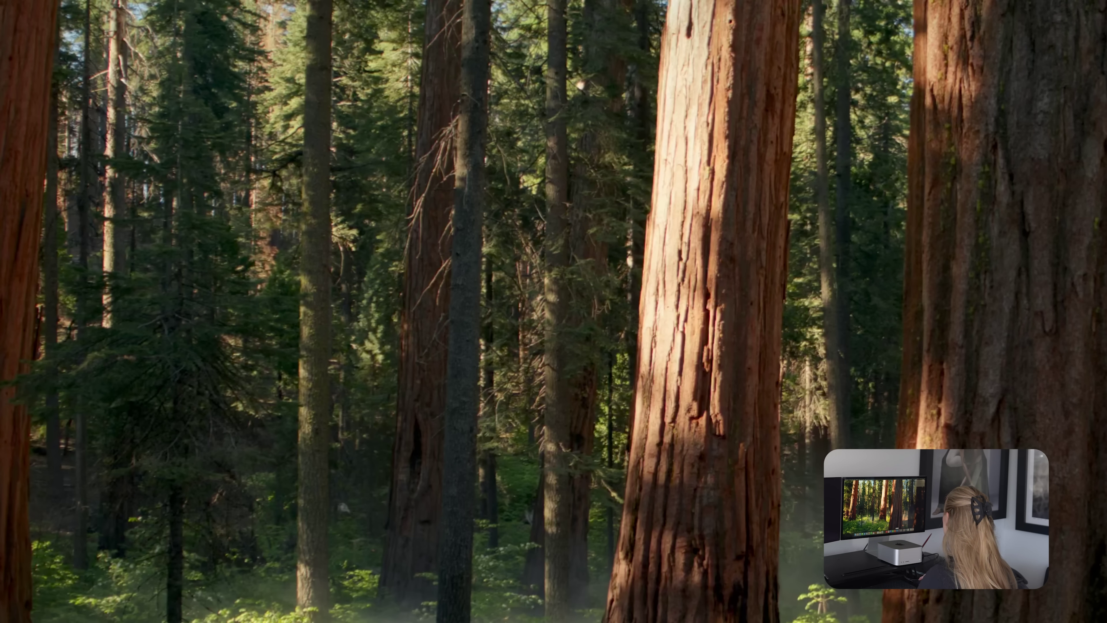
Launch Terminal via Spotlight search for 'terminal' and scroll through the llama3.2 session output
key(super+space)
text(terminal)
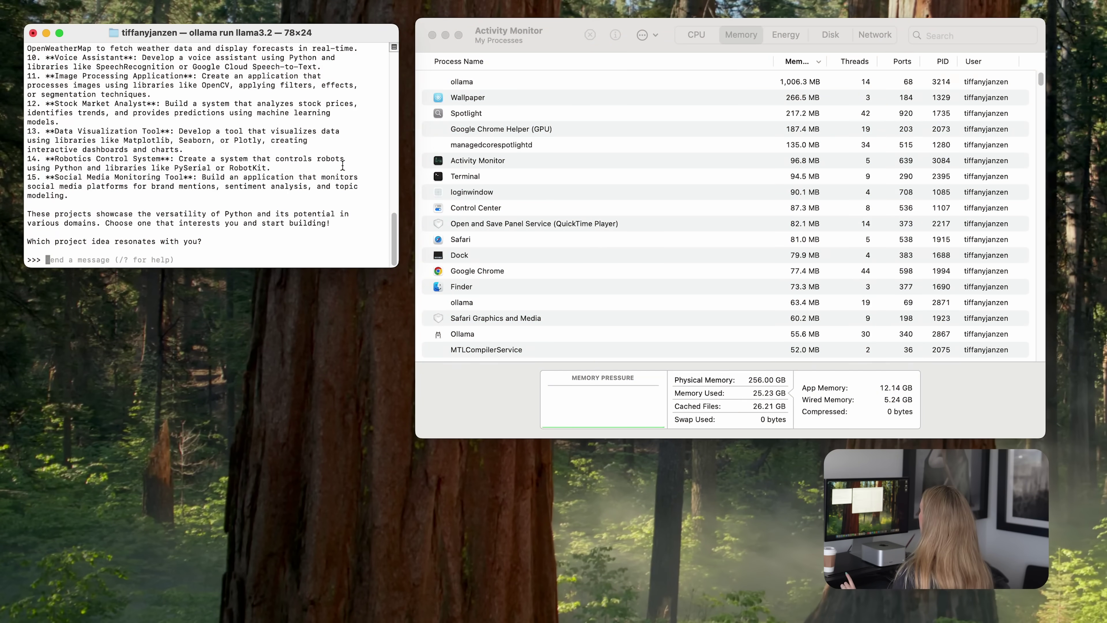
scroll(342, 166, up, 10)
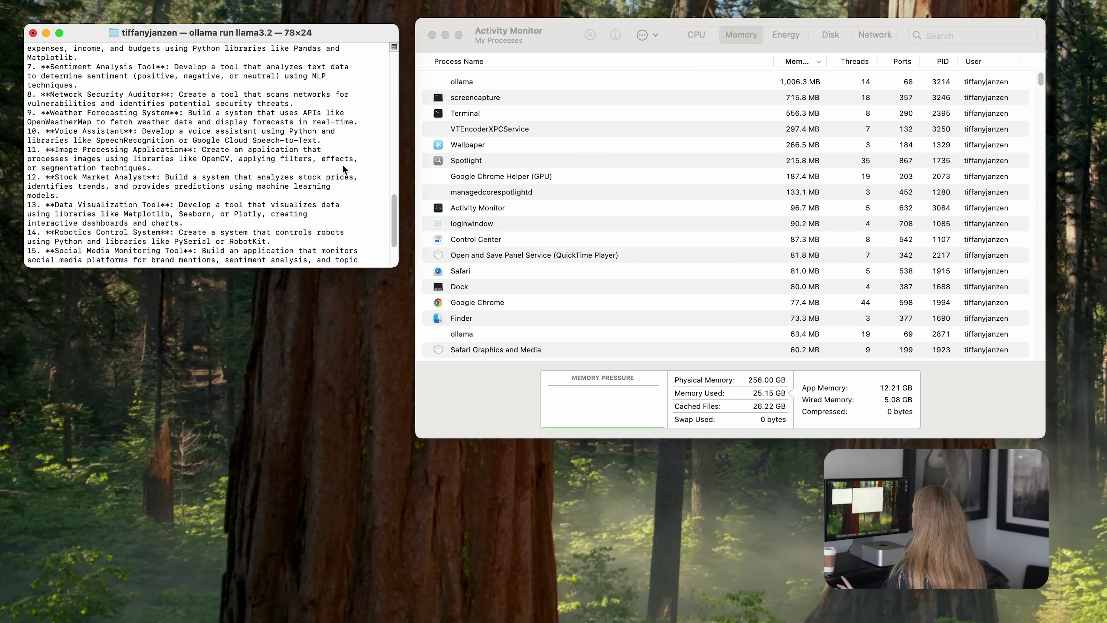
scroll(340, 172, up, 15)
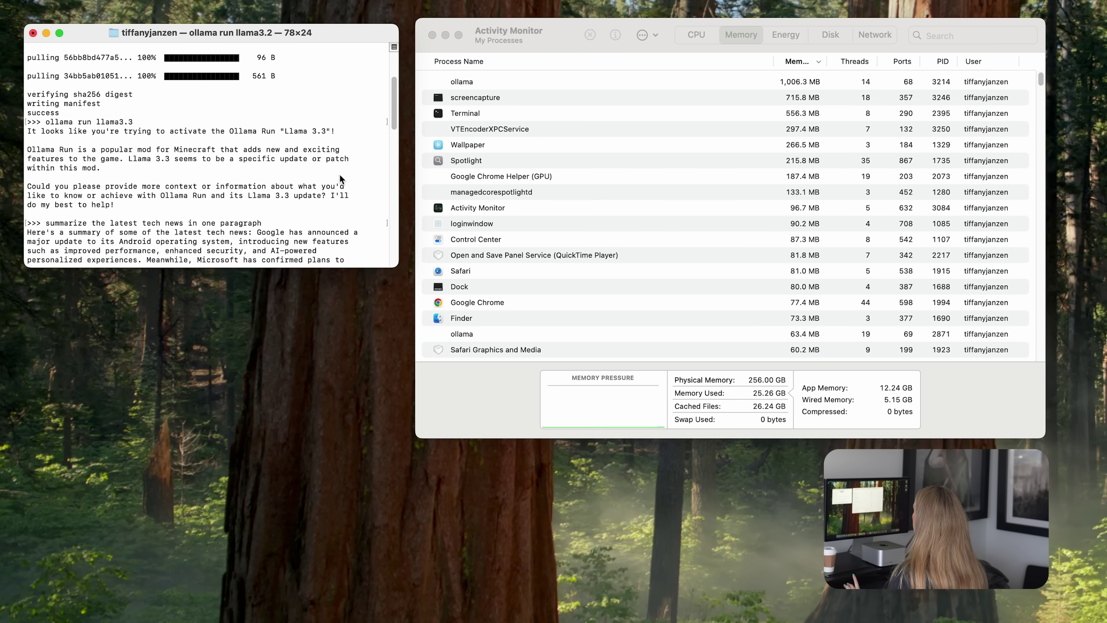
scroll(239, 196, down, 10)
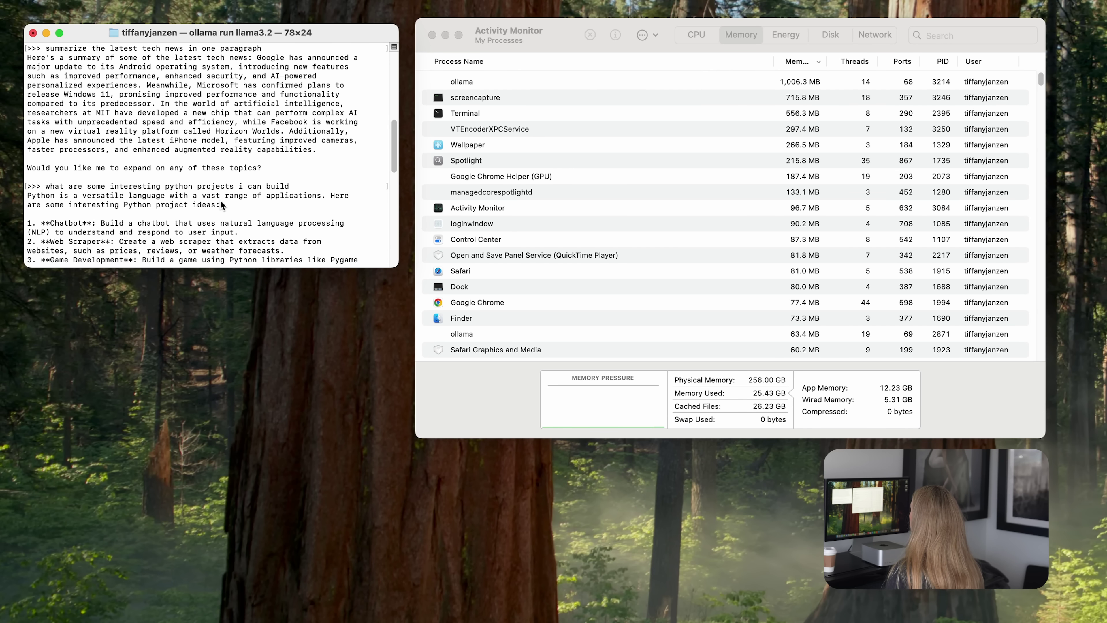
scroll(224, 229, up, 1)
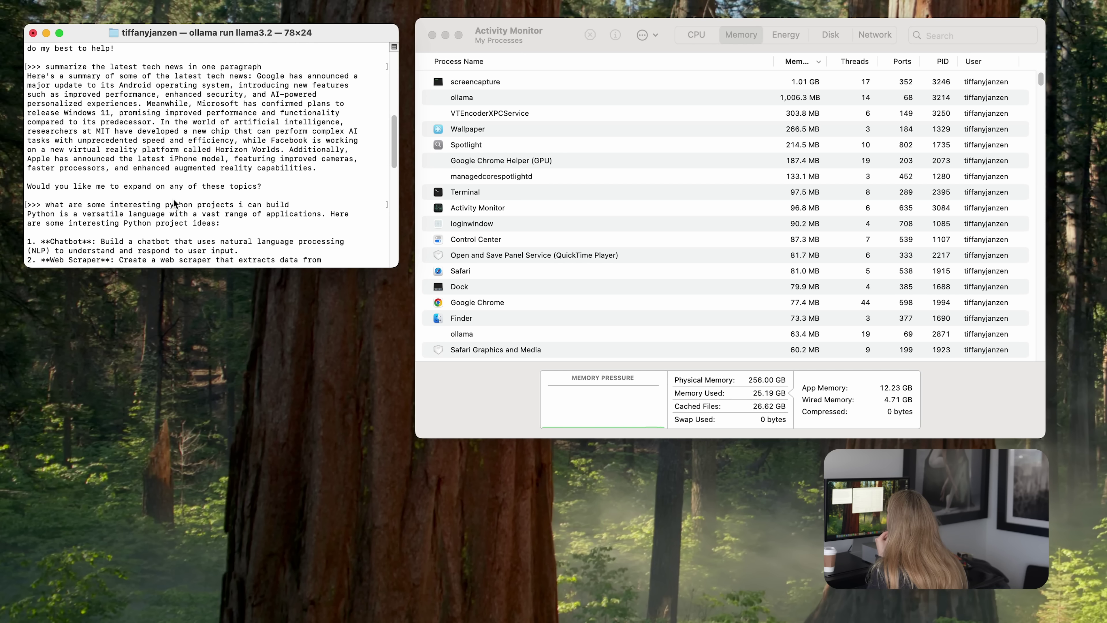
scroll(173, 200, down, 5)
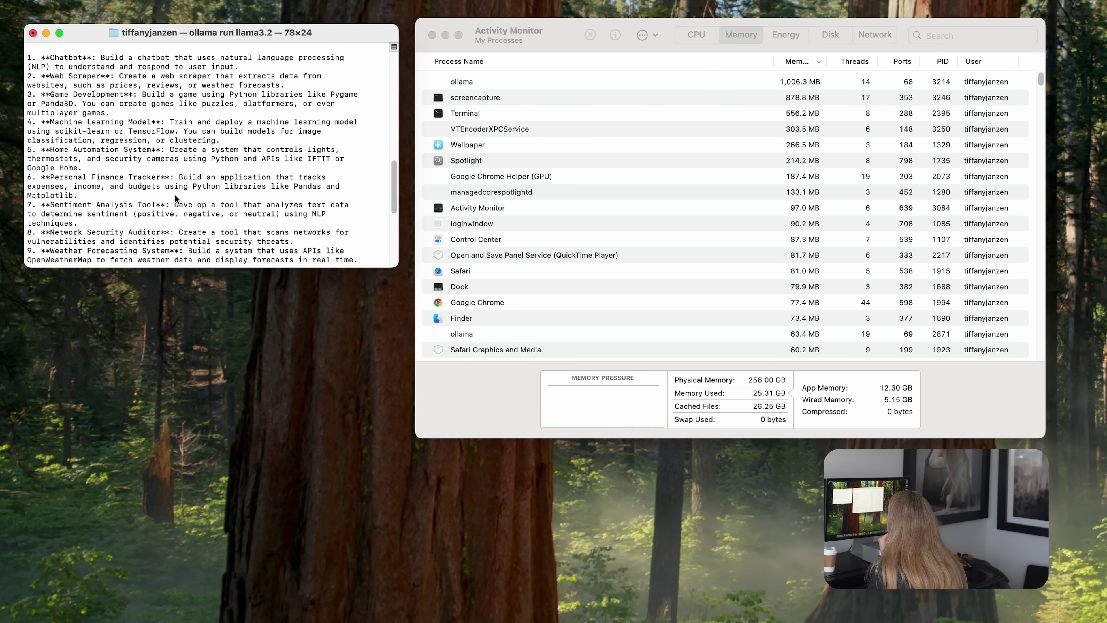
Select the ollama process in Activity Monitor and submit the five-year AI advancements prompt
click(527, 24)
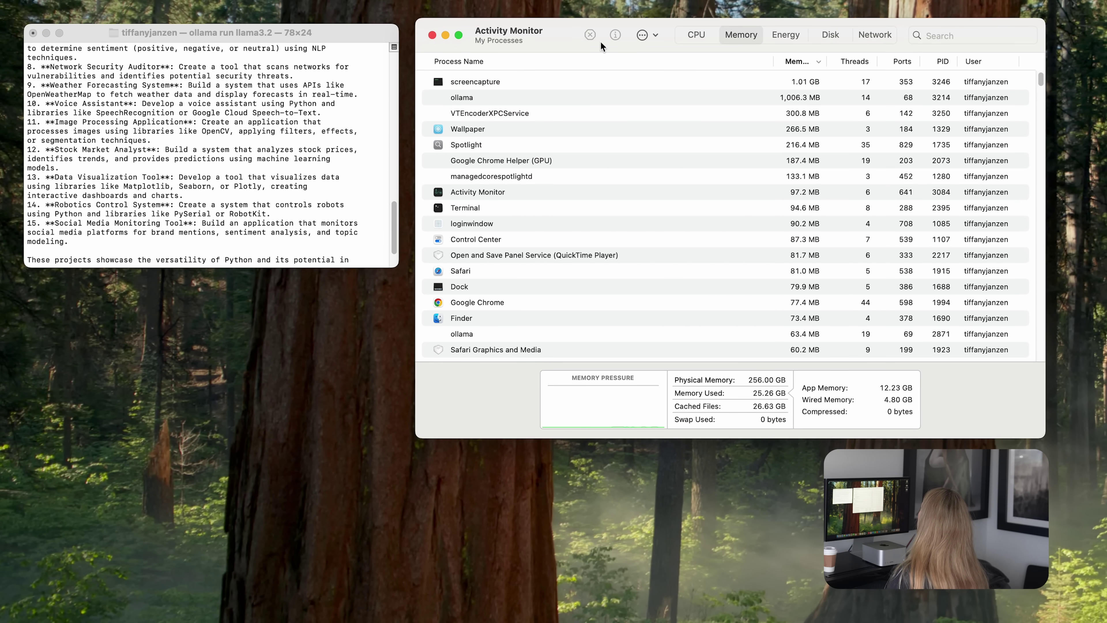
click(791, 99)
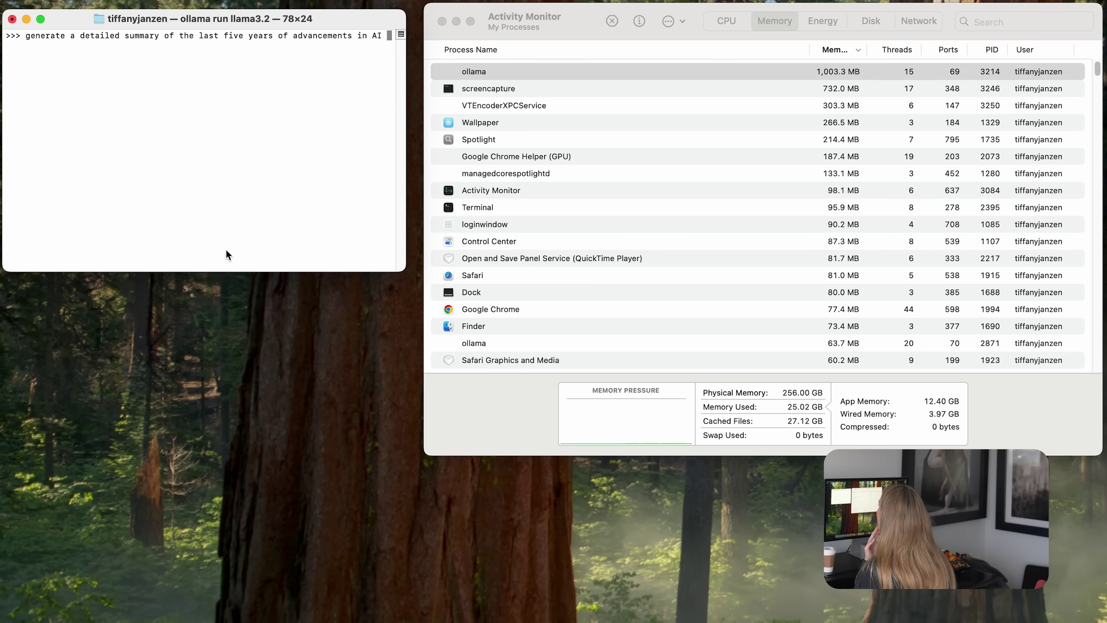
key(Return)
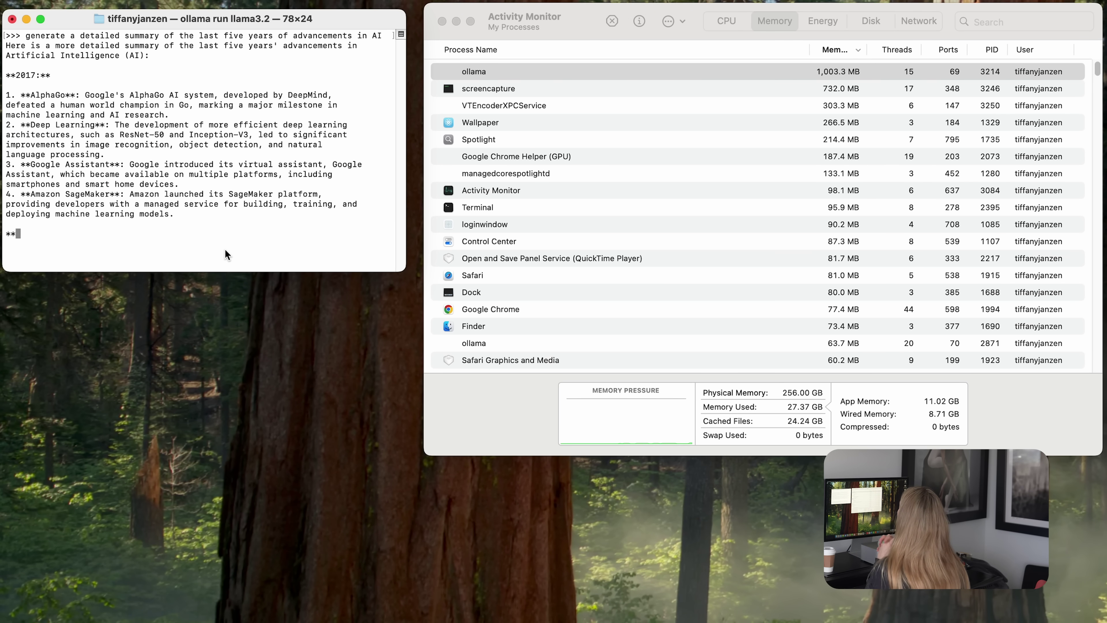